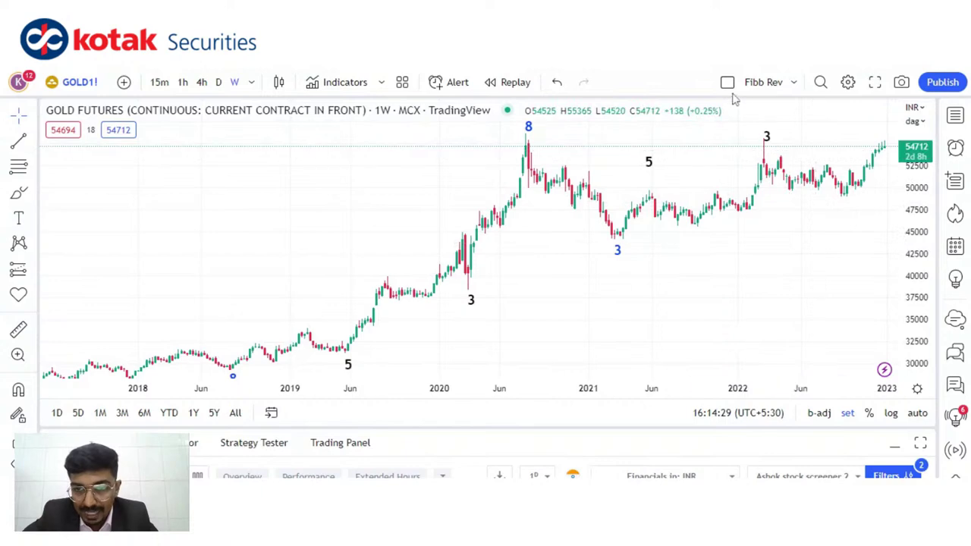
Step: Reposition the black 3 label directly above the March 2022 peak on the weekly gold futures chart
click(766, 139)
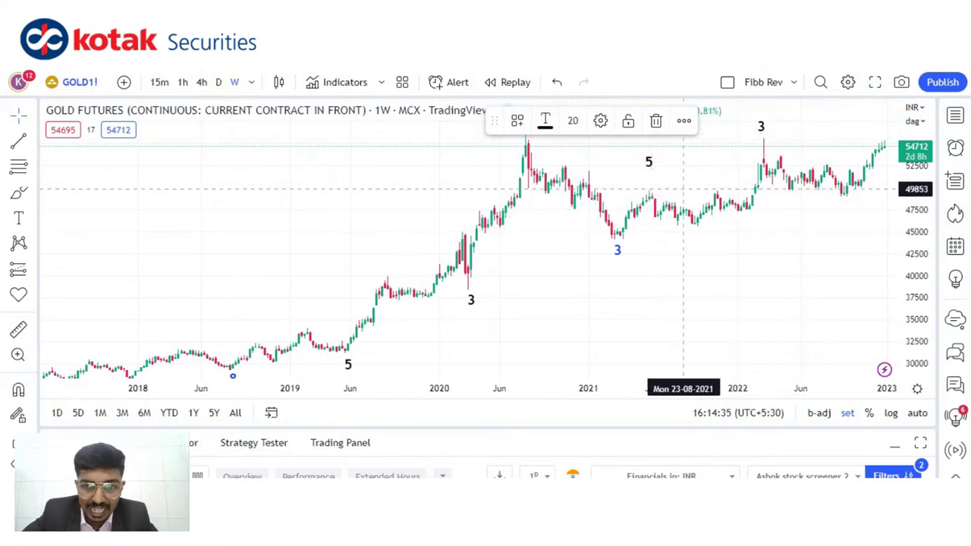
click(675, 175)
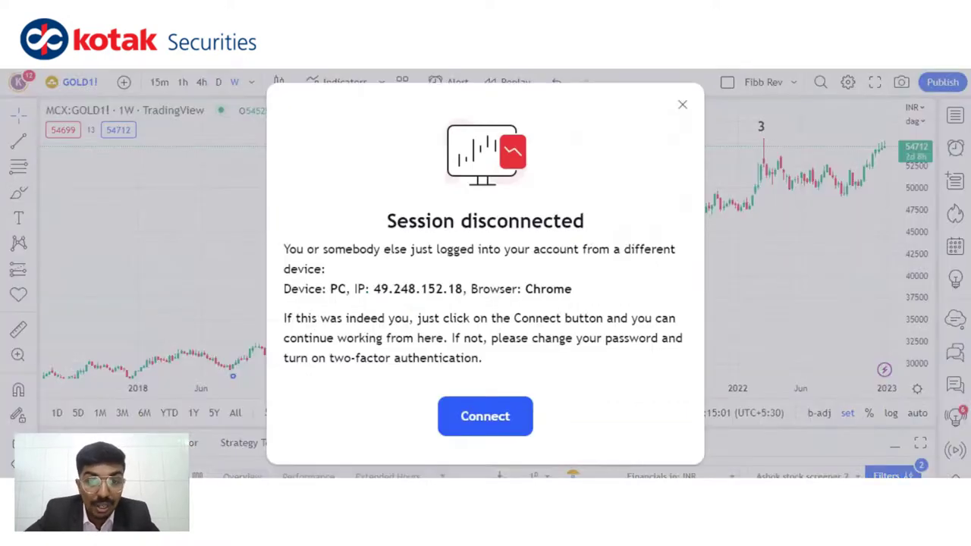
Step: Reconnect the disconnected charting session to continue working on this device
click(488, 423)
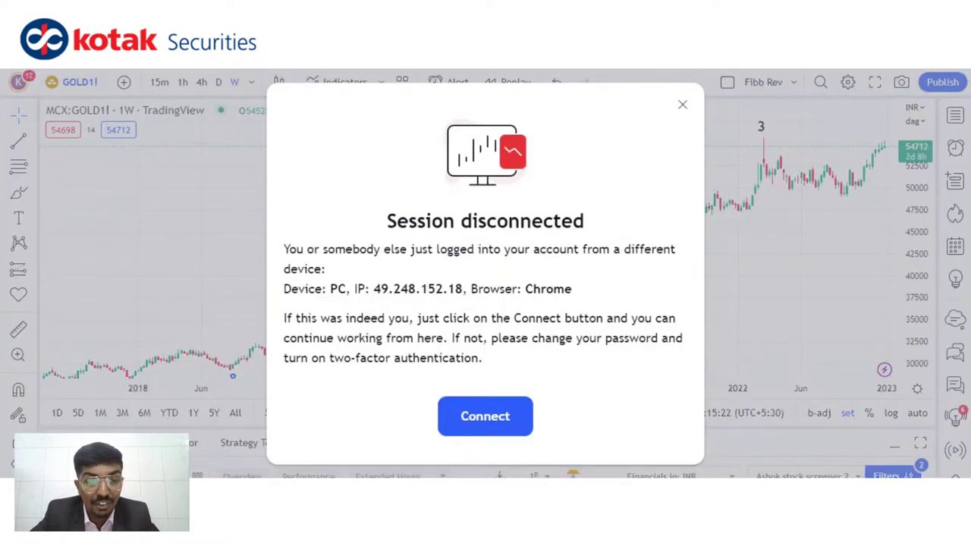
click(494, 416)
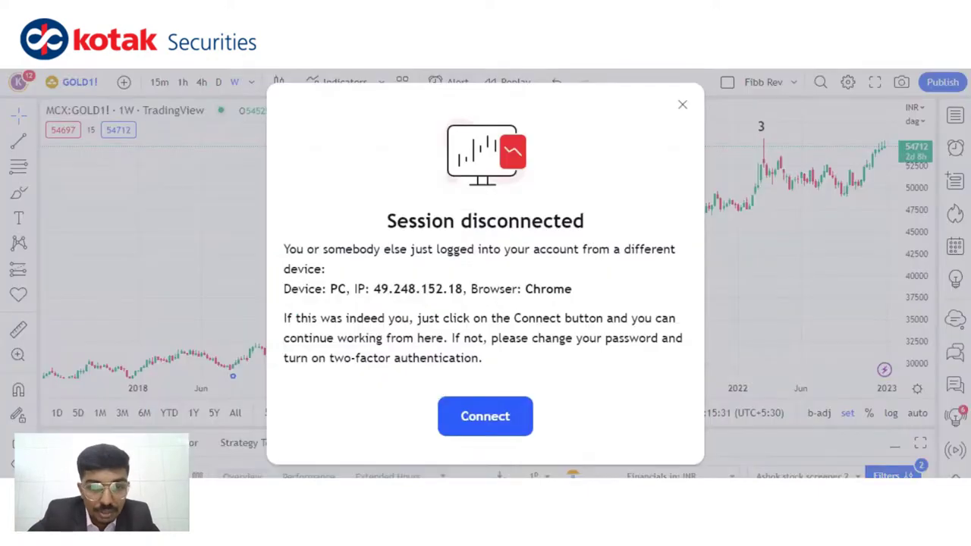
click(506, 413)
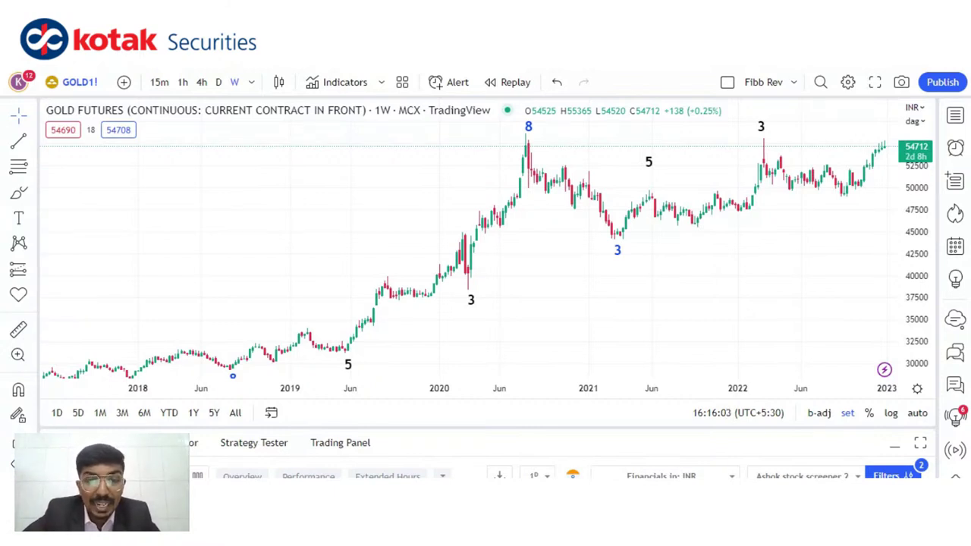
Step: Examine the numbered swing highs and lows on the weekly MCX gold chart, going back from 2022 to 2018
click(453, 347)
click(453, 347)
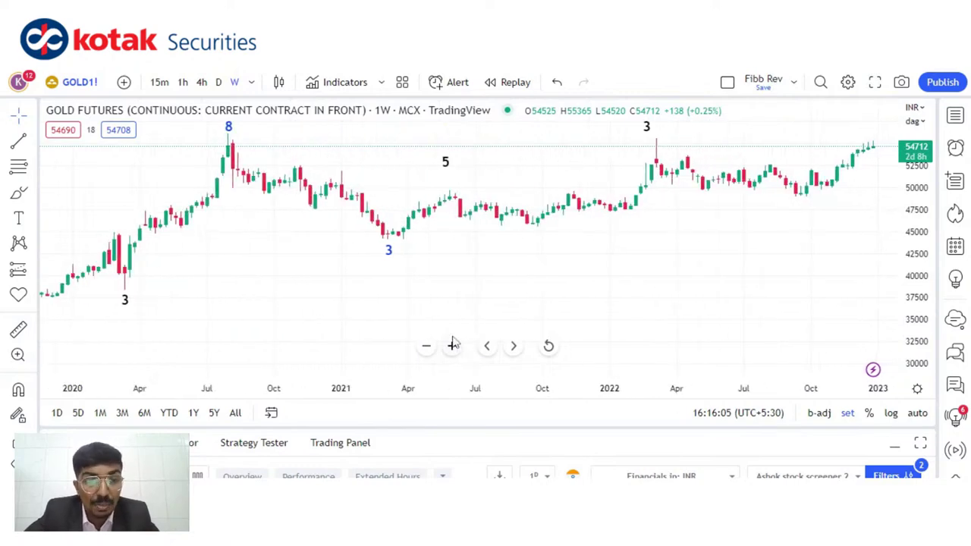
drag(452, 345, 541, 345)
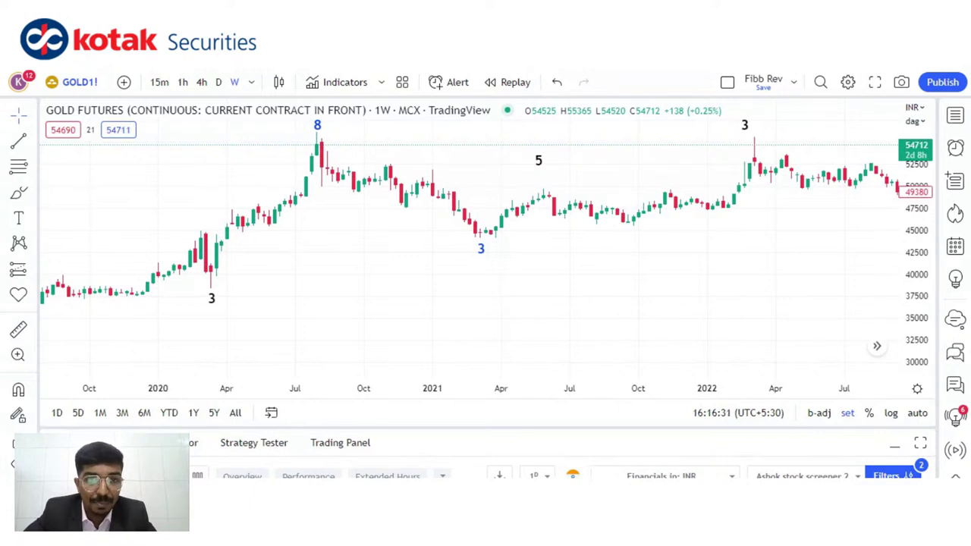
drag(308, 261, 396, 260)
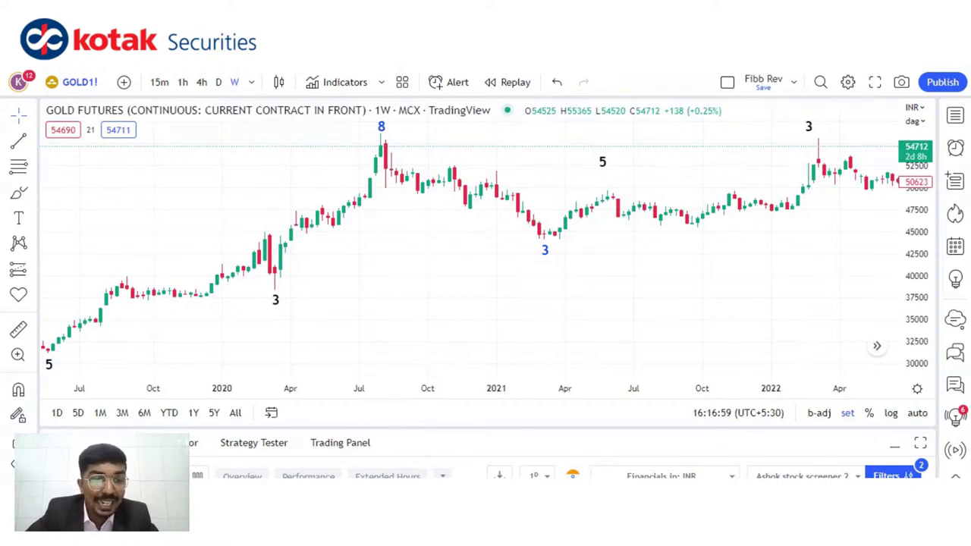
drag(331, 297, 484, 276)
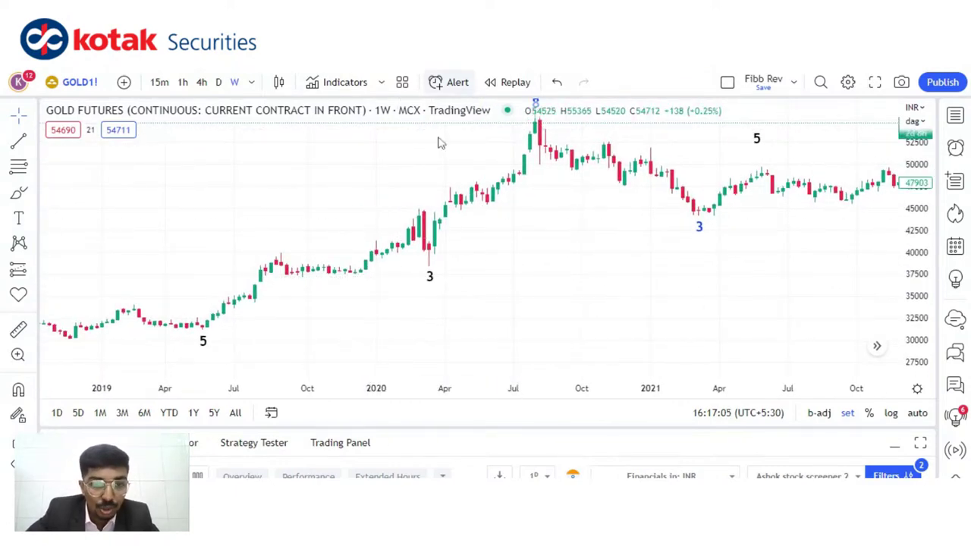
drag(356, 319, 486, 281)
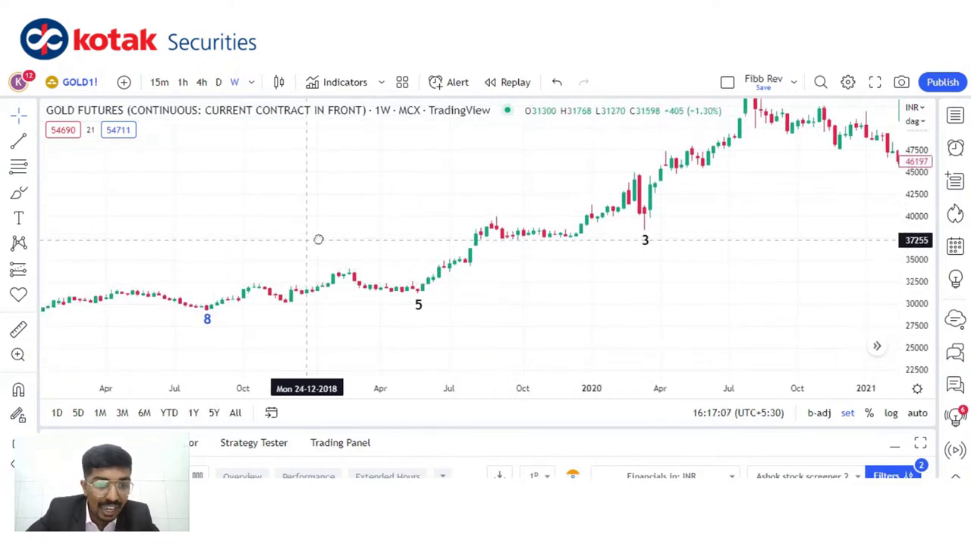
drag(307, 241, 498, 208)
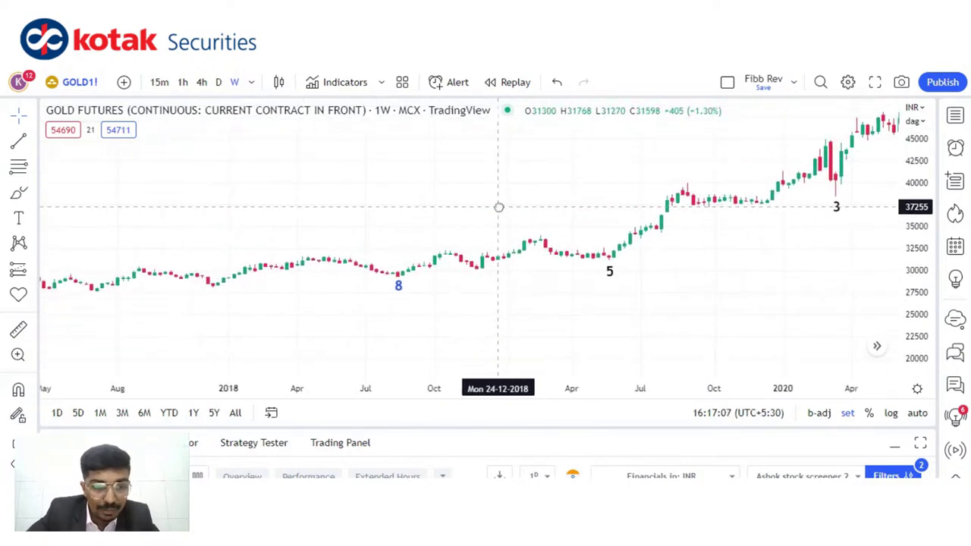
Step: Load the COMEX gold futures chart GC1! from the COMMODITY watchlist and examine its price history back to 2007
click(954, 118)
click(796, 317)
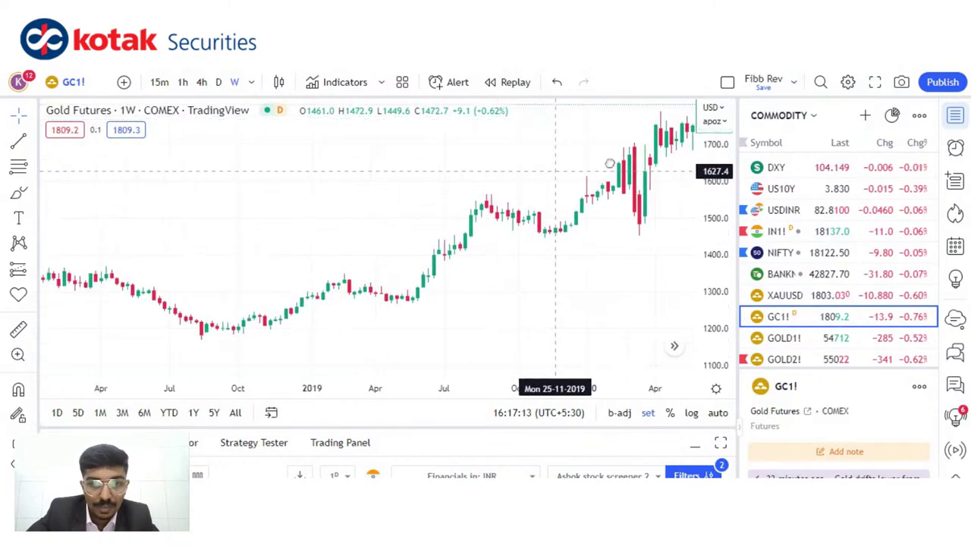
drag(475, 195, 667, 174)
drag(468, 180, 563, 179)
drag(370, 182, 576, 182)
drag(245, 187, 538, 180)
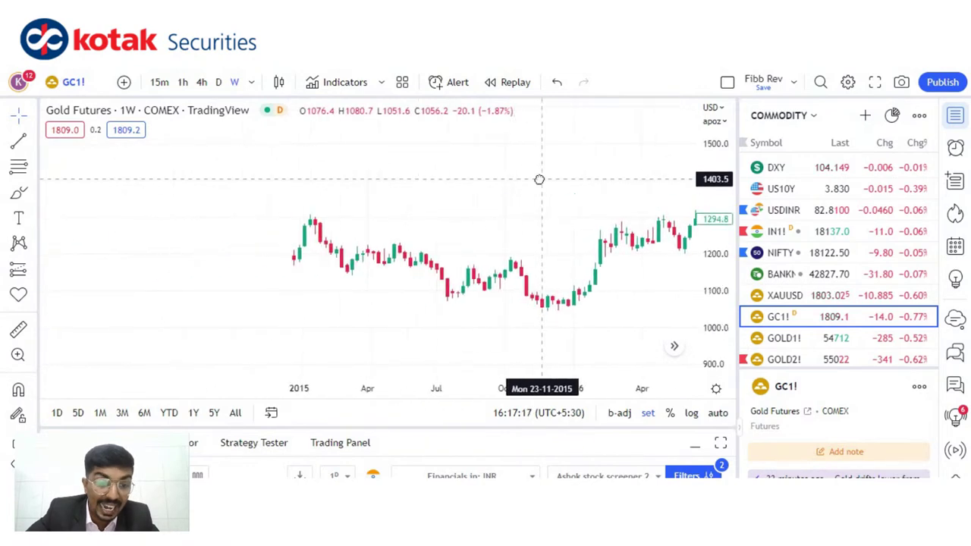
drag(352, 184, 503, 185)
drag(394, 184, 604, 185)
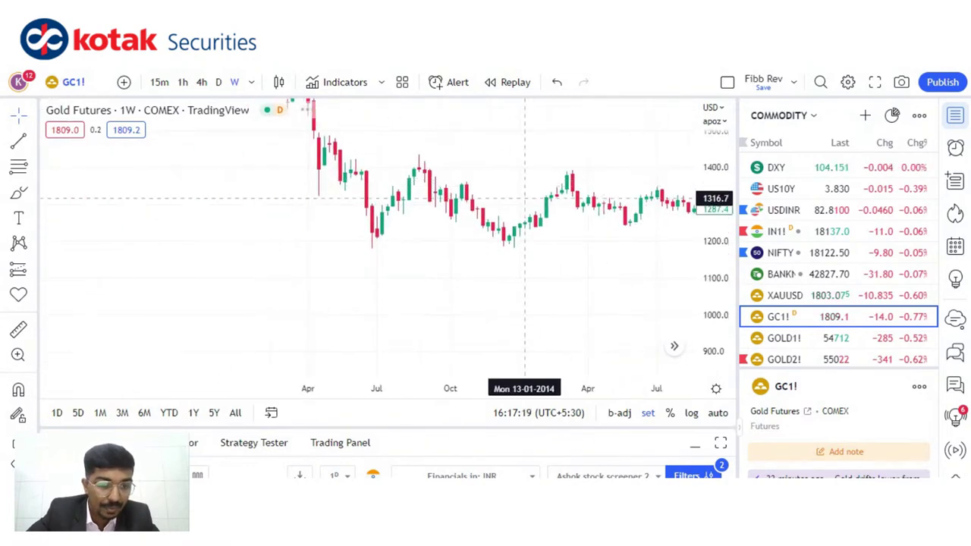
drag(322, 190, 473, 297)
drag(292, 268, 540, 265)
drag(326, 265, 390, 253)
drag(273, 243, 407, 236)
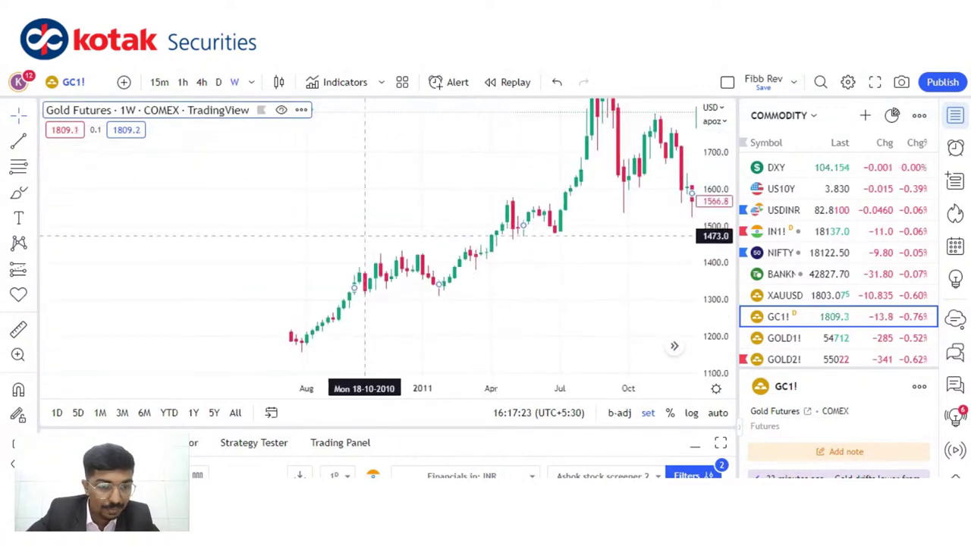
drag(321, 235, 478, 162)
drag(335, 233, 461, 169)
mouse_move(307, 182)
mouse_down()
mouse_move(363, 177)
mouse_move(498, 208)
mouse_up()
drag(356, 222, 475, 226)
drag(369, 190, 429, 170)
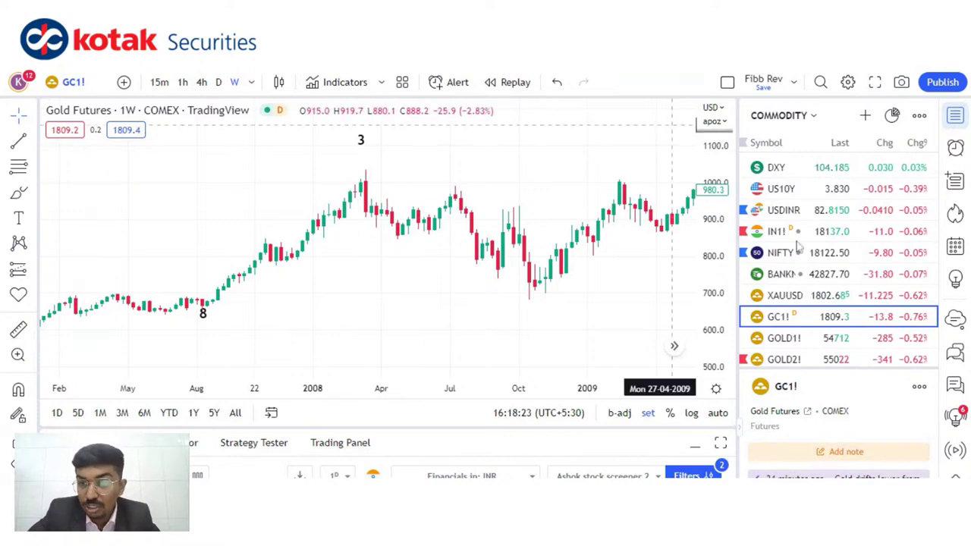
Step: Switch the chart back to GOLD1! from the COMMODITY watchlist and hide the watchlist
scroll(910, 182, down, 3)
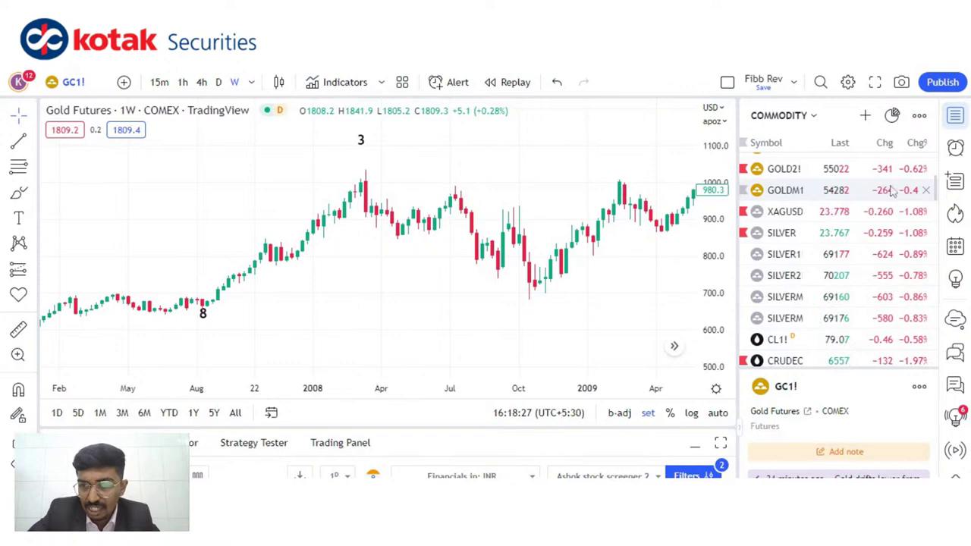
scroll(937, 188, up, 2)
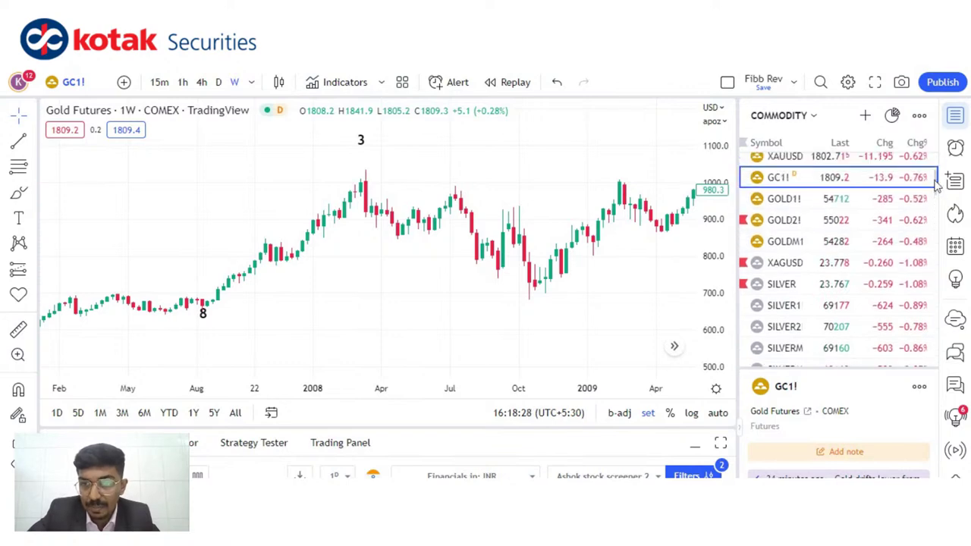
click(837, 201)
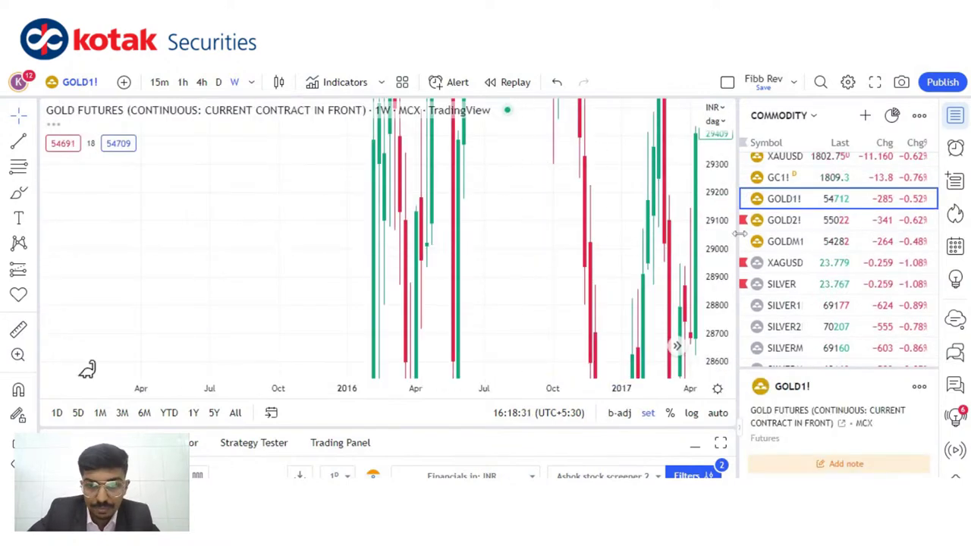
scroll(669, 226, right, 3)
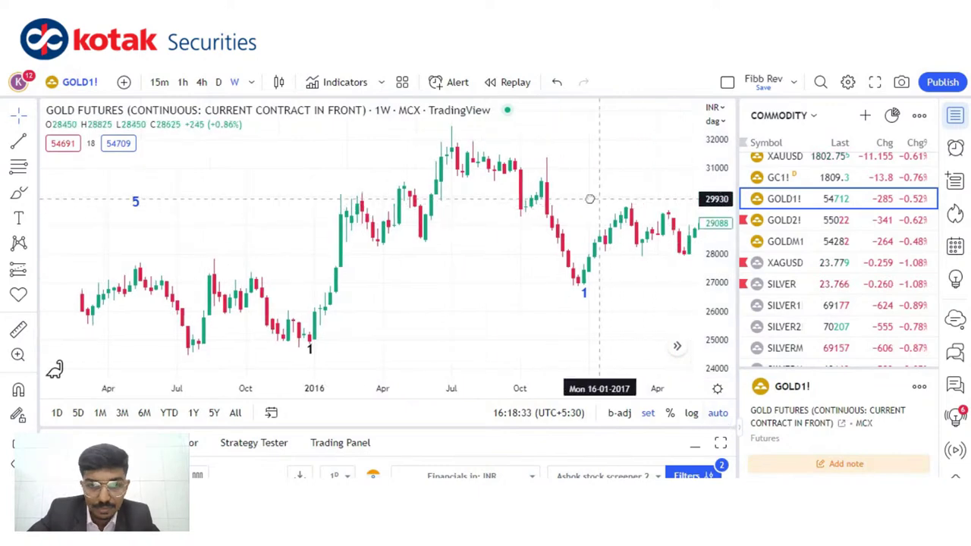
click(955, 115)
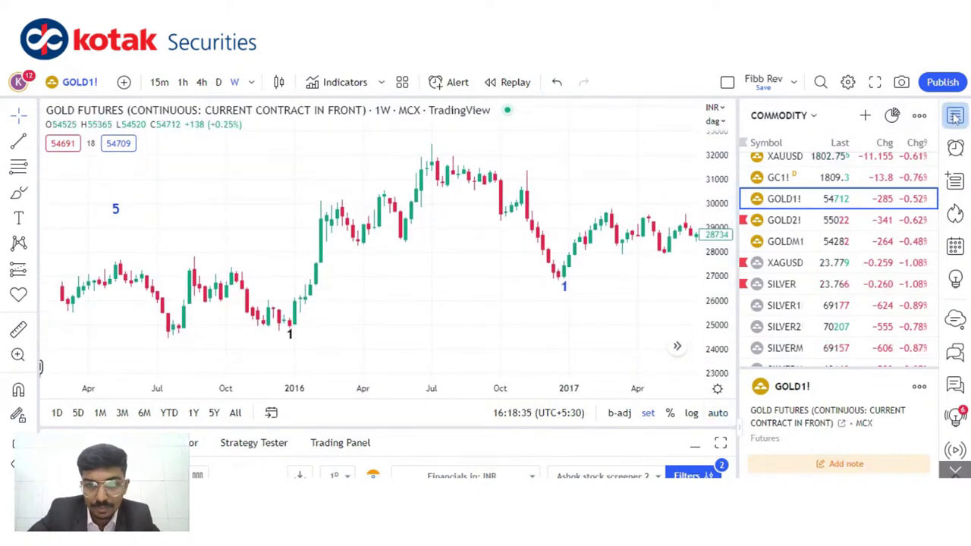
Step: Draw a shaded rectangle around the August 2020 peak candles beneath the blue 8 label on the gold chart
scroll(433, 292, right, 5)
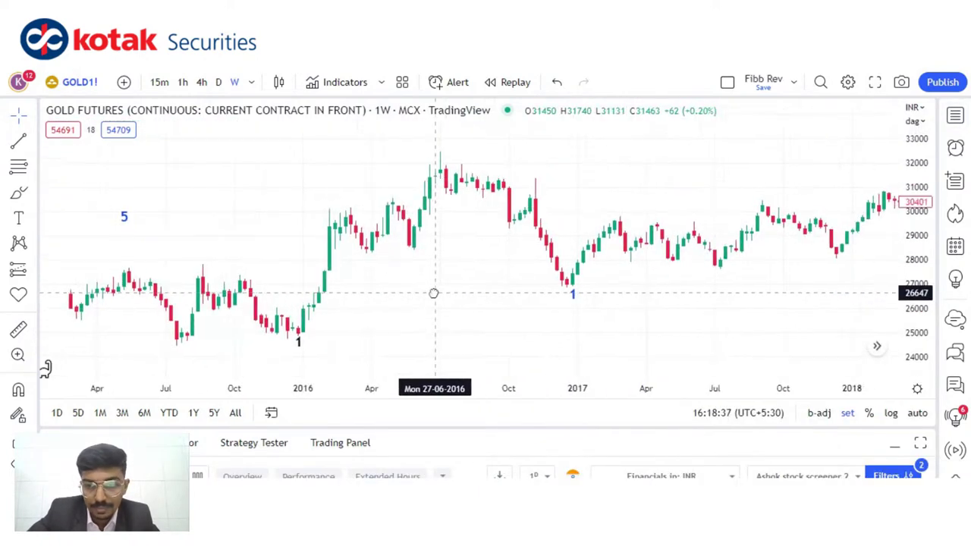
scroll(877, 349, right, 2)
scroll(876, 348, right, 10)
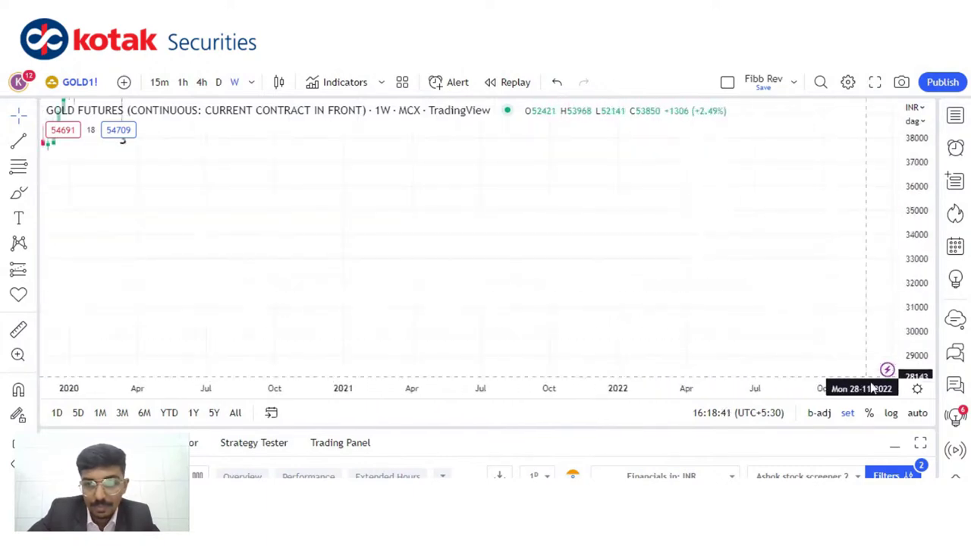
scroll(778, 265, left, 4)
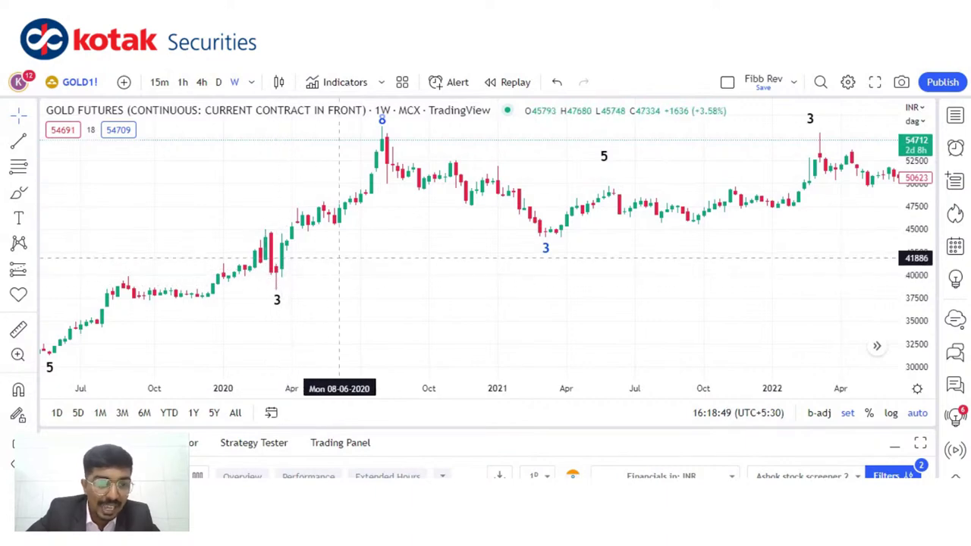
drag(336, 281, 368, 307)
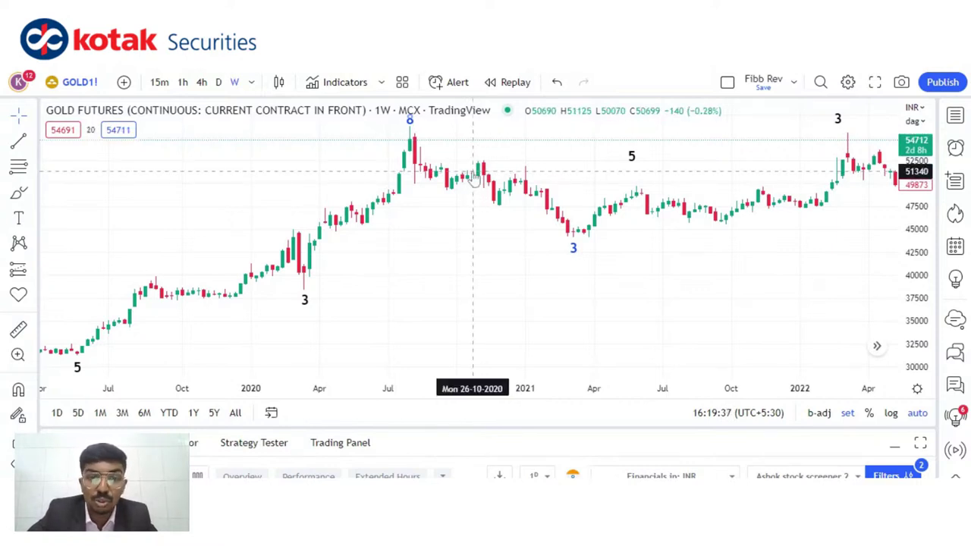
click(33, 141)
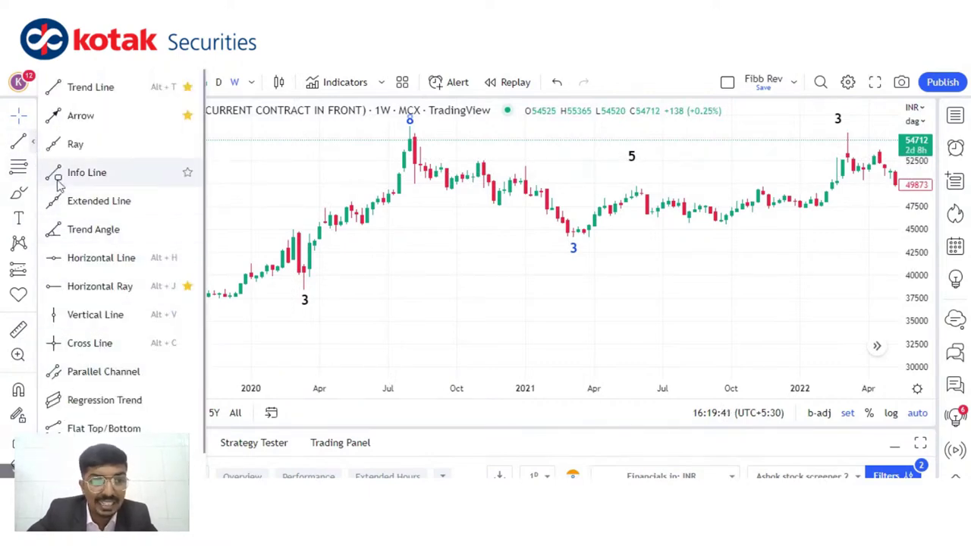
click(33, 194)
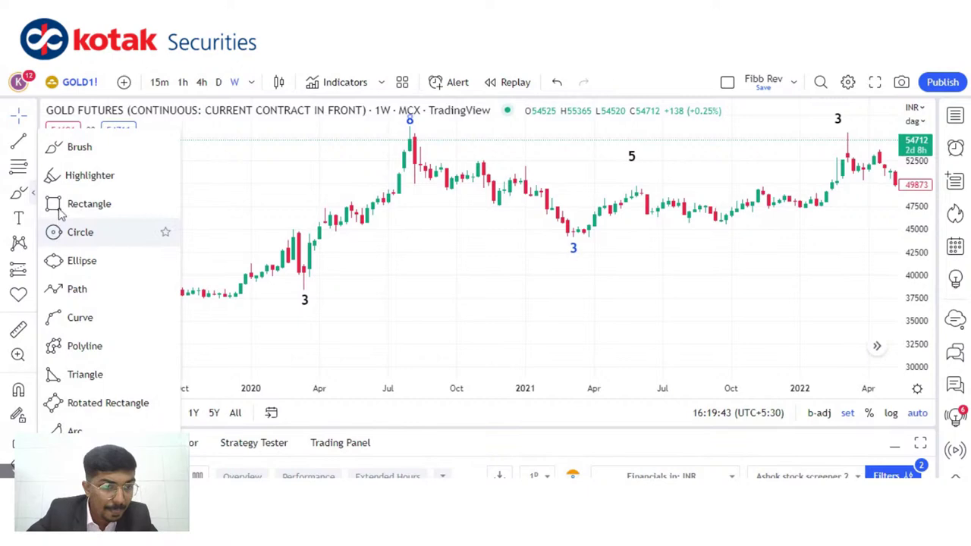
click(84, 202)
drag(399, 129, 426, 177)
click(412, 159)
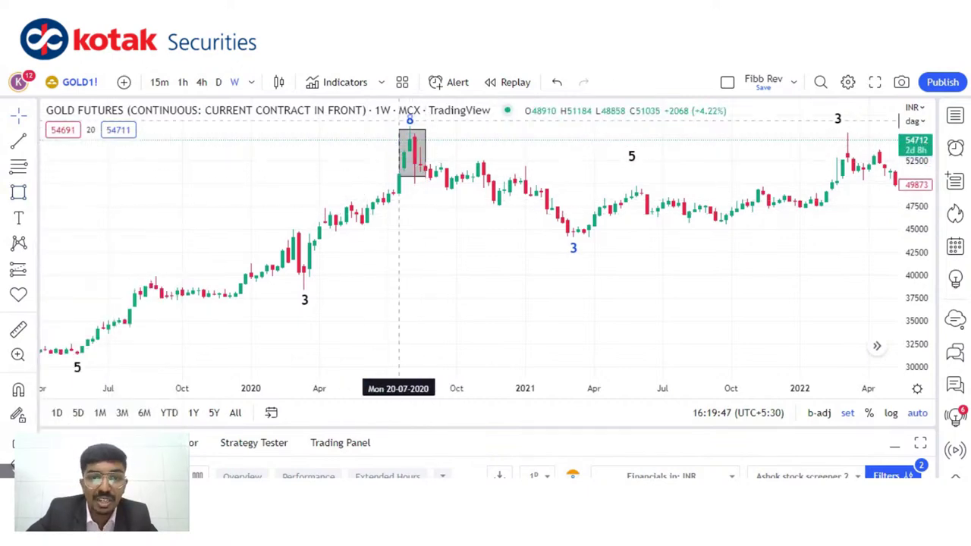
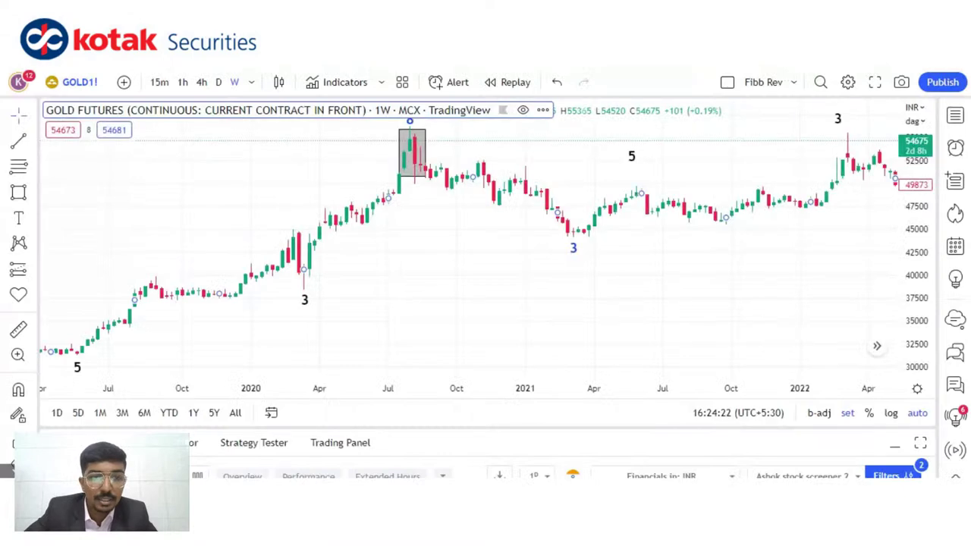
Step: Load the CRUDEOIL1! weekly chart from the COMMODITY watchlist, hide the watchlist, and view the 2020 to 2022 price swings
drag(795, 251, 568, 295)
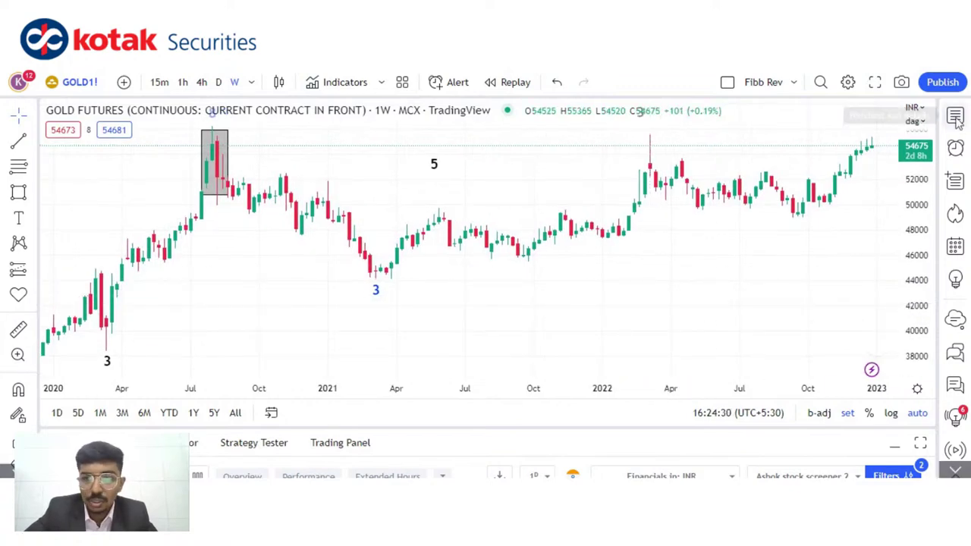
click(955, 116)
scroll(938, 198, down, 5)
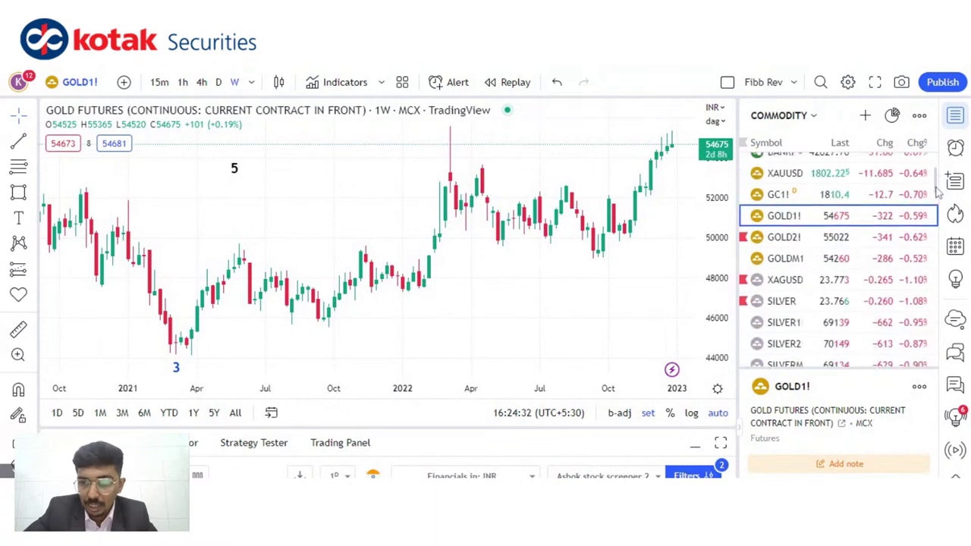
click(789, 299)
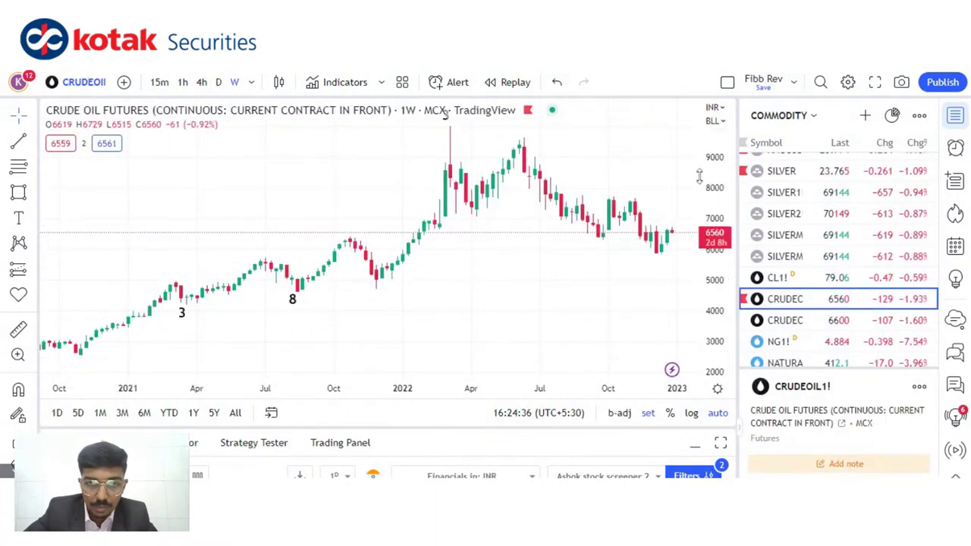
drag(477, 227, 514, 275)
click(955, 115)
drag(923, 151, 916, 184)
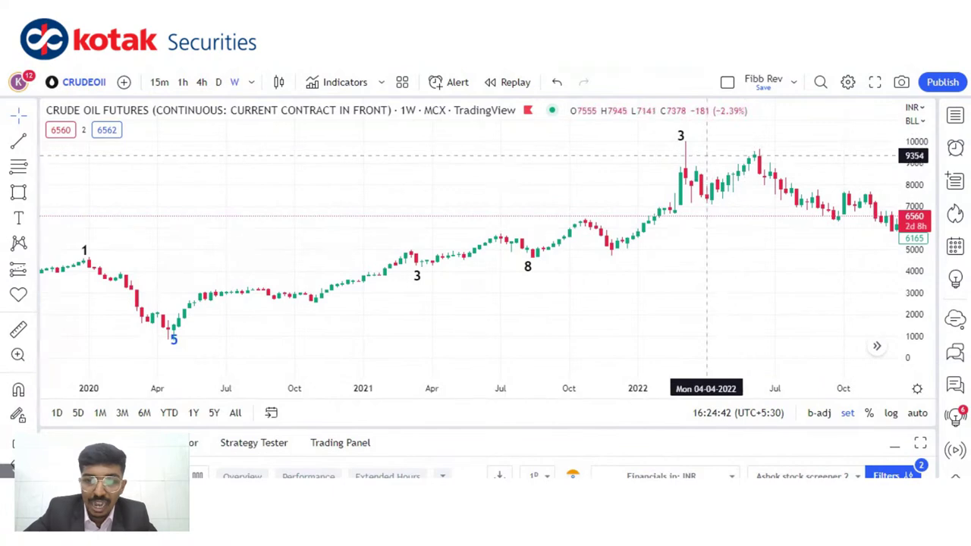
drag(834, 171, 786, 157)
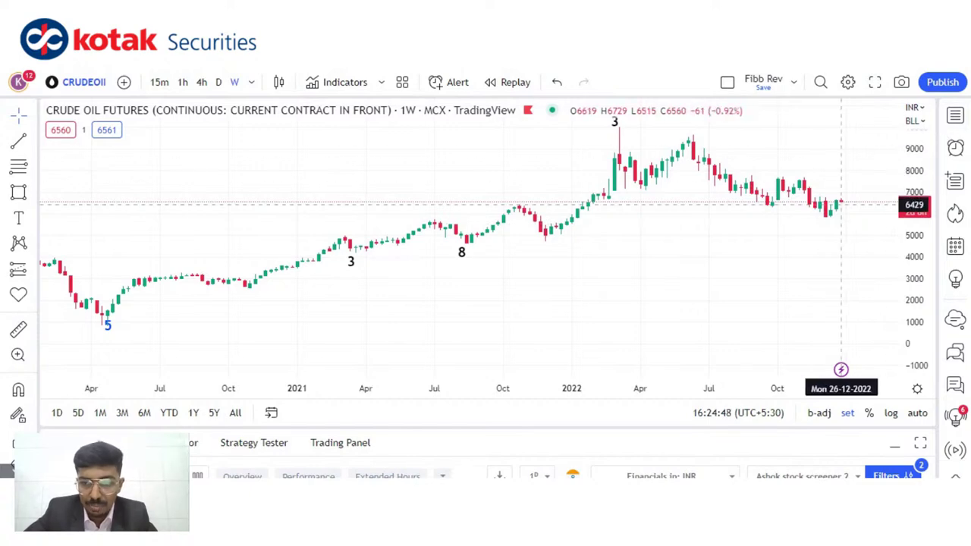
Step: Load the GOLD1! weekly chart from the COMMODITY watchlist and view the price swings from the August 2020 peak through 2022
click(955, 115)
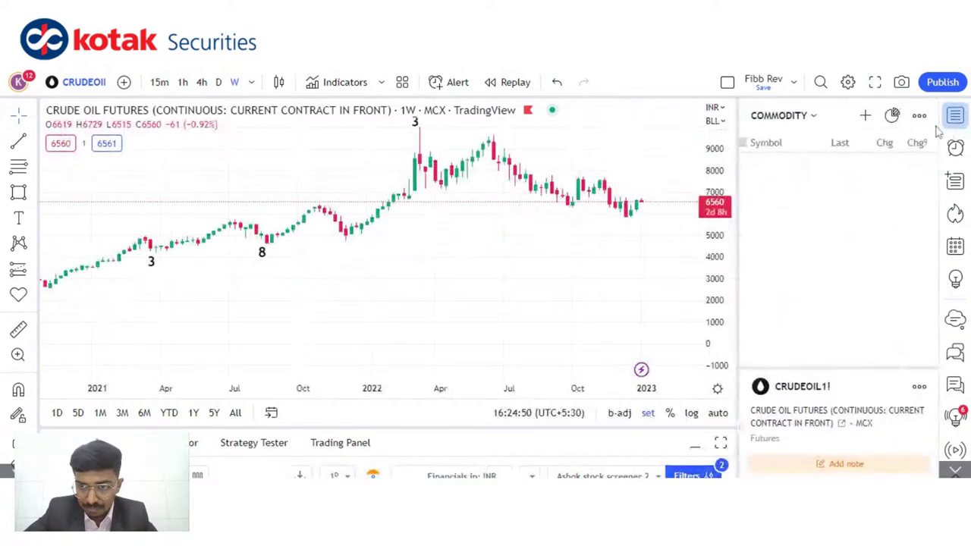
scroll(905, 188, up, 4)
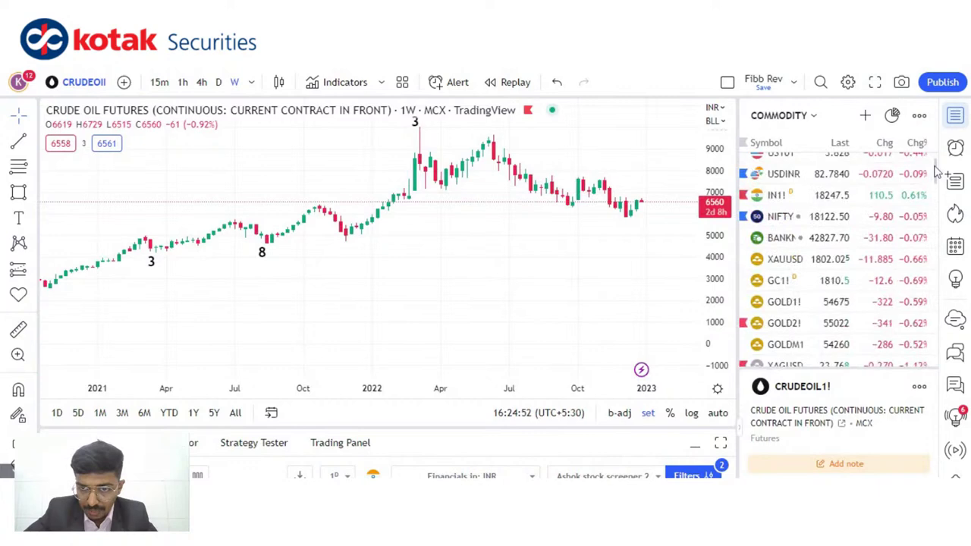
click(784, 302)
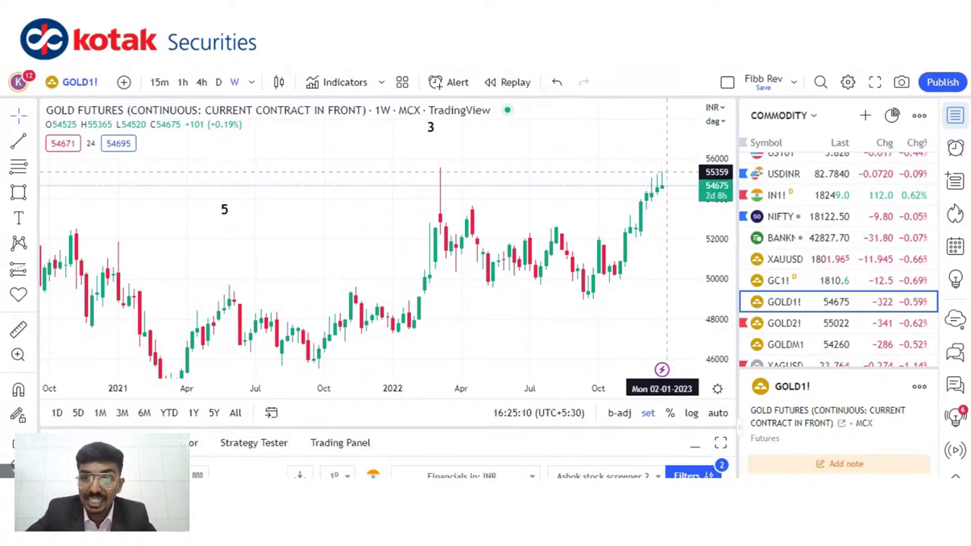
drag(667, 173, 572, 140)
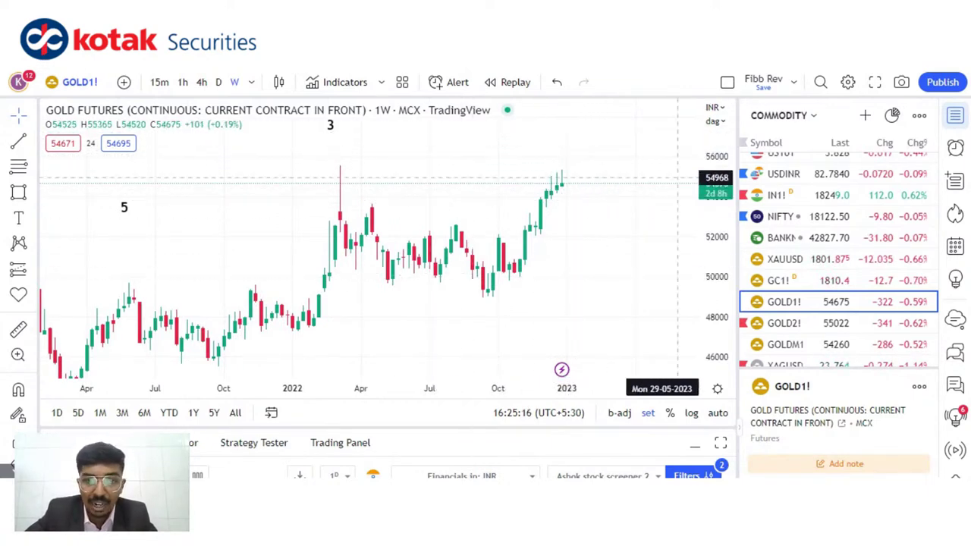
drag(487, 201, 592, 182)
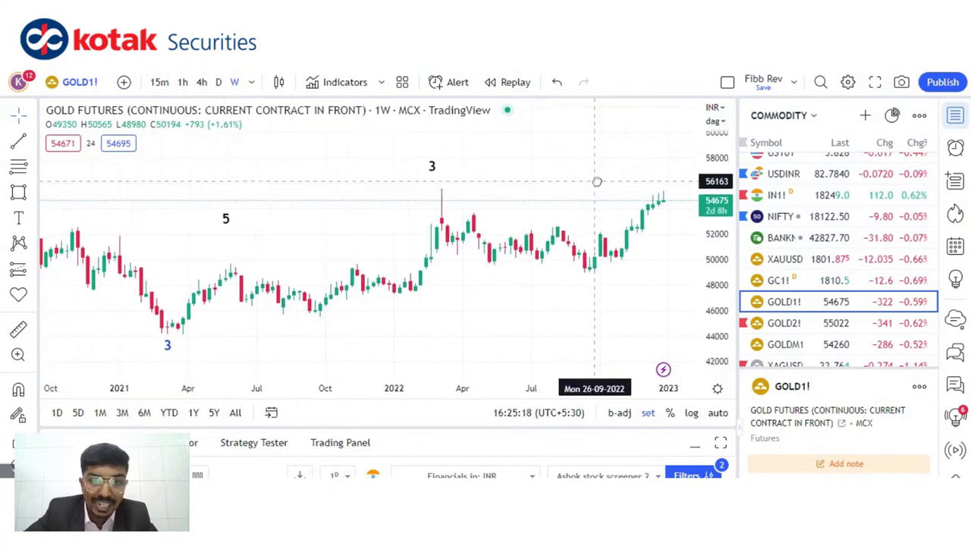
click(328, 346)
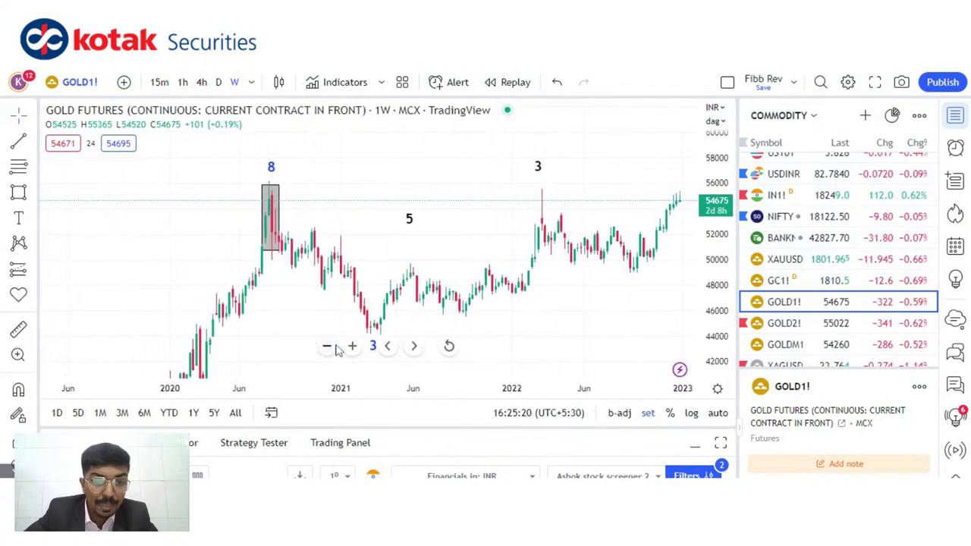
click(327, 346)
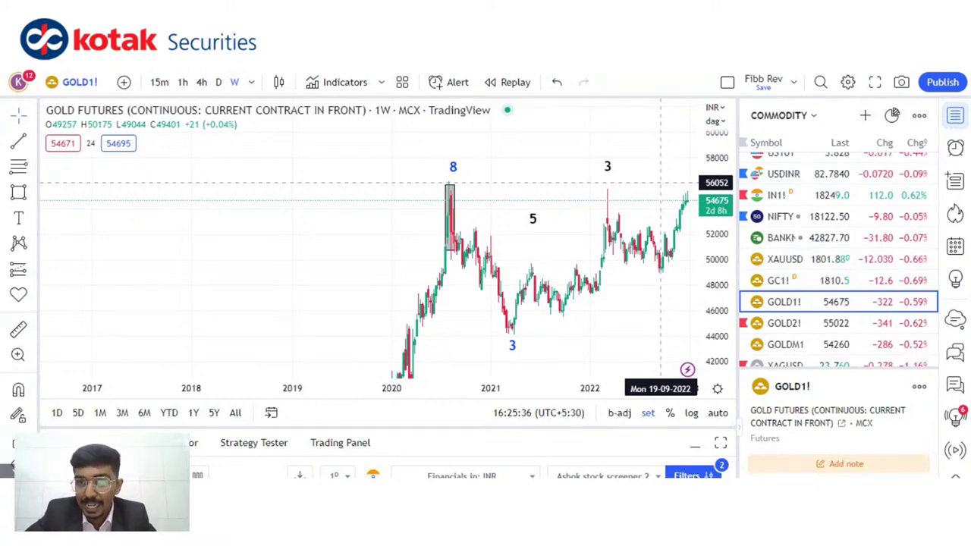
Step: Move the black 3 label directly above the March 2022 high candle on the gold chart
drag(660, 183, 599, 186)
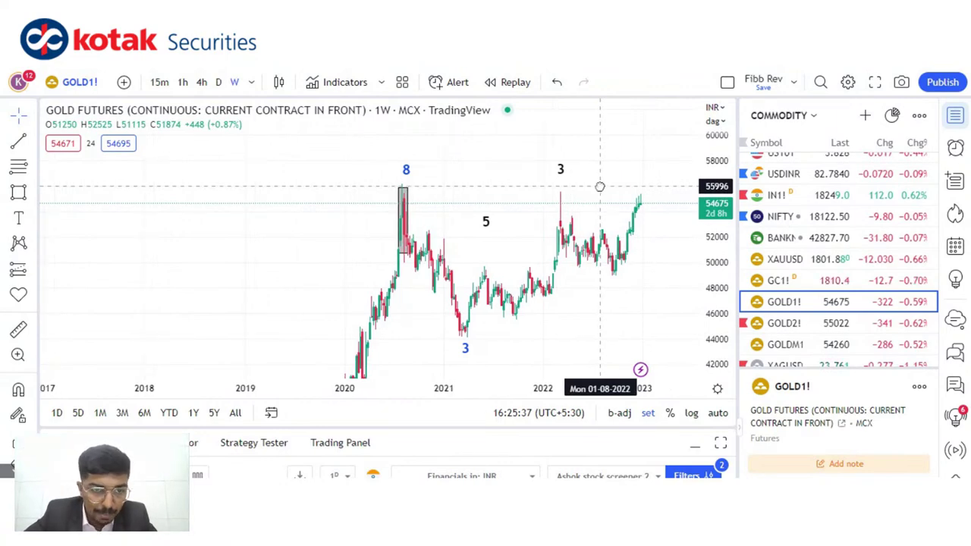
scroll(599, 186, up, 3)
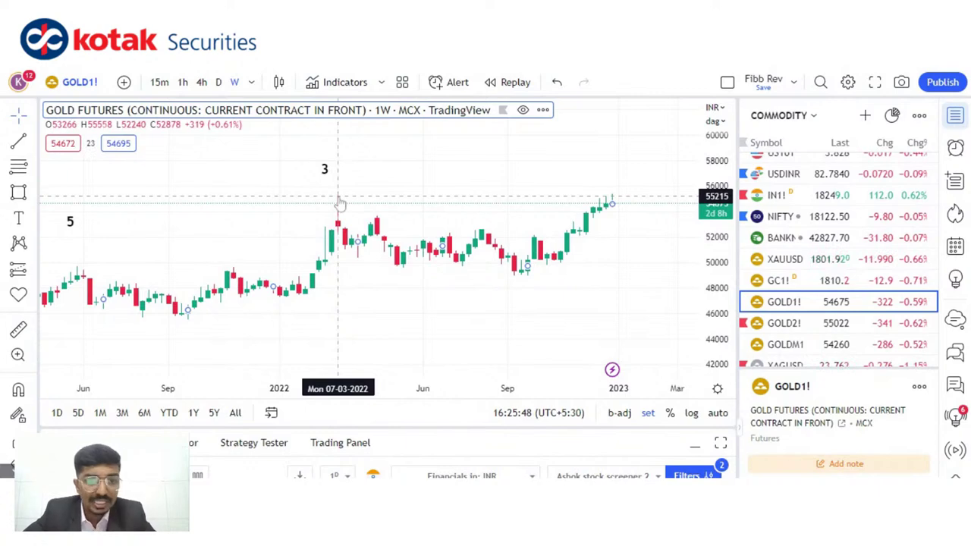
drag(324, 168, 336, 174)
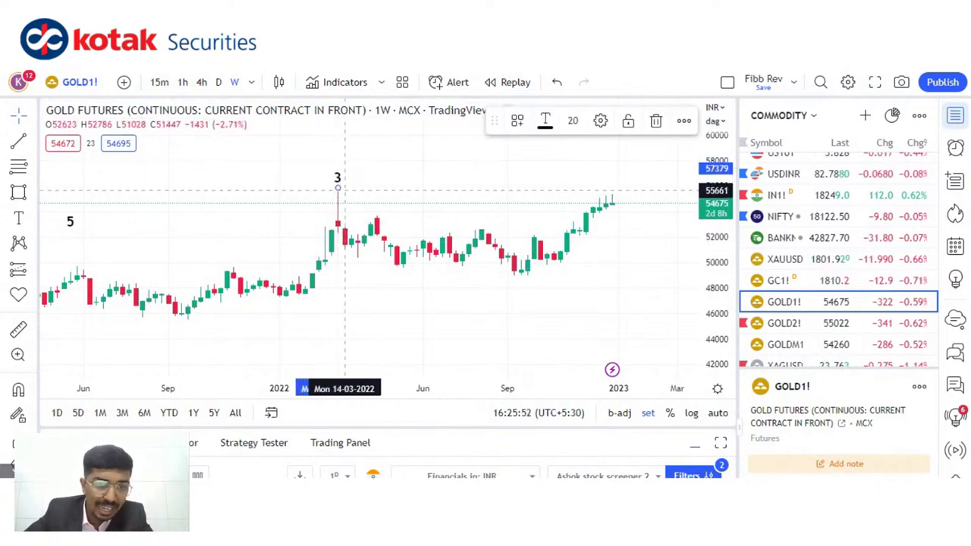